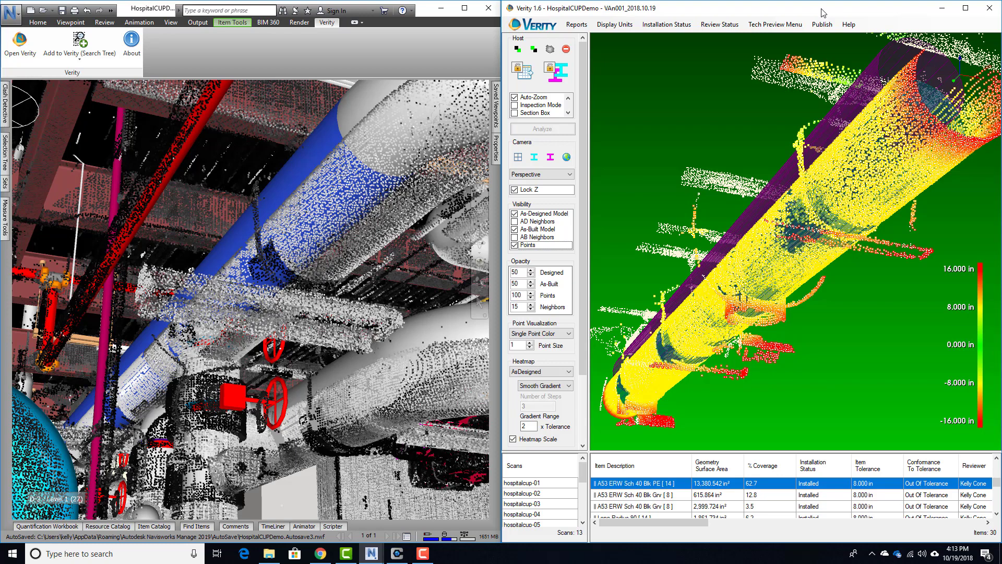
left_click(822, 25)
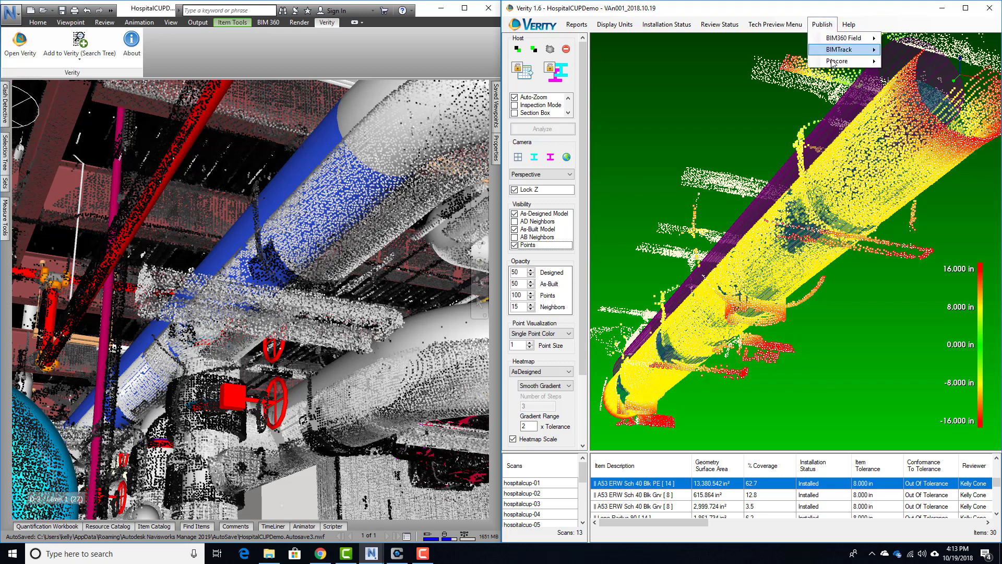
mouse_move(841, 64)
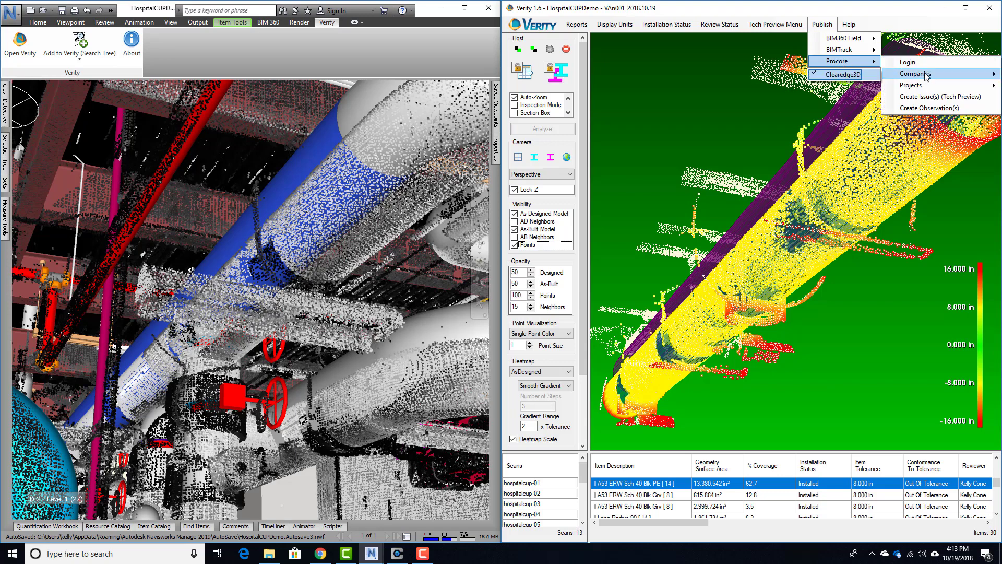
mouse_move(919, 90)
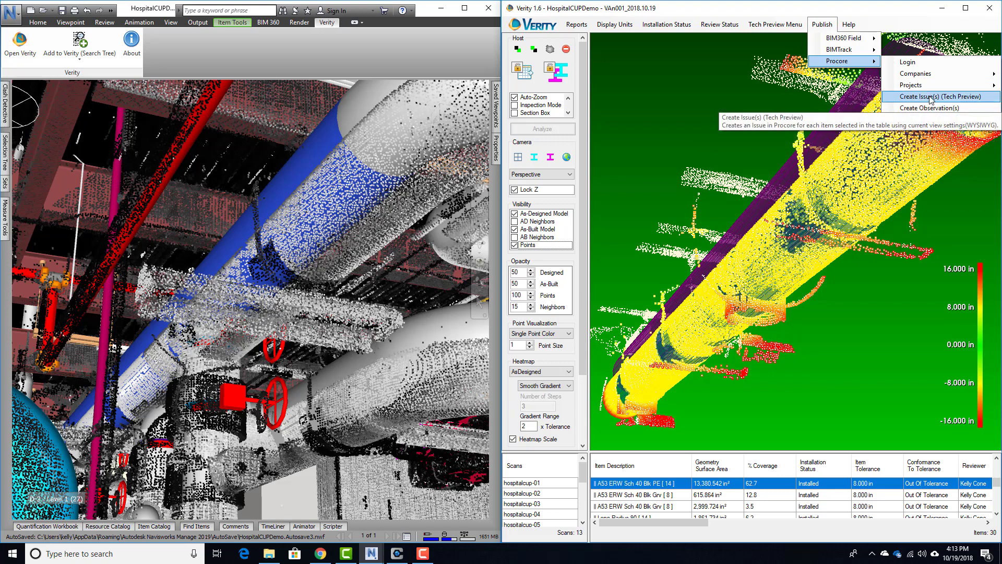
left_click(931, 97)
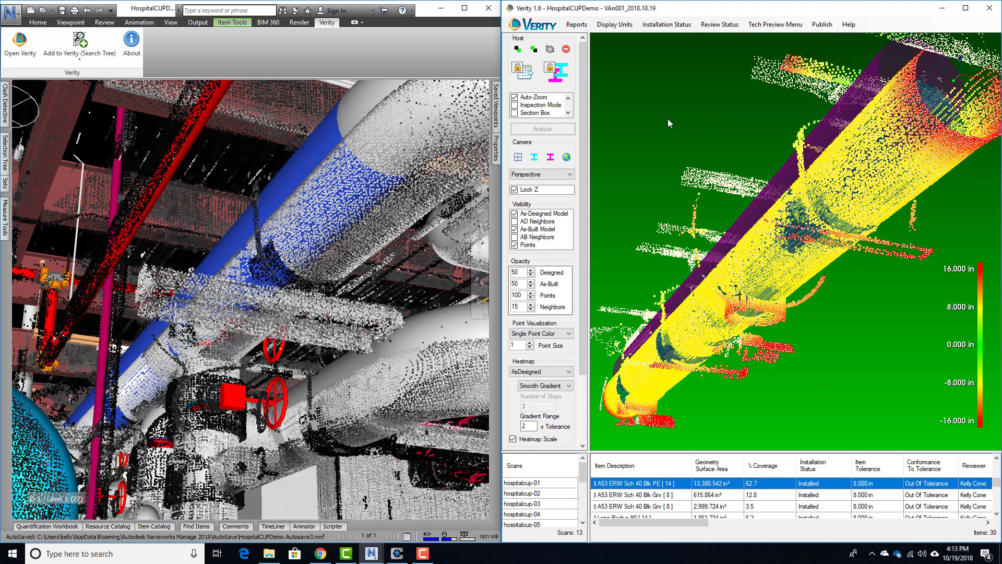
- Select all Out Of Tolerance items in the enlarged item table and publish them to Procore as observations
scroll(669, 498, "down", 1)
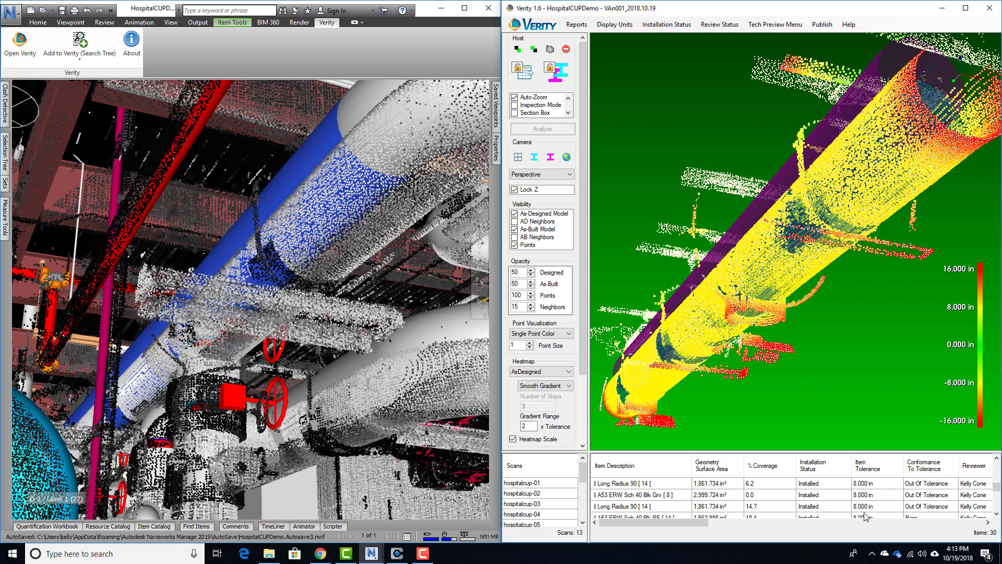
left_click(635, 506)
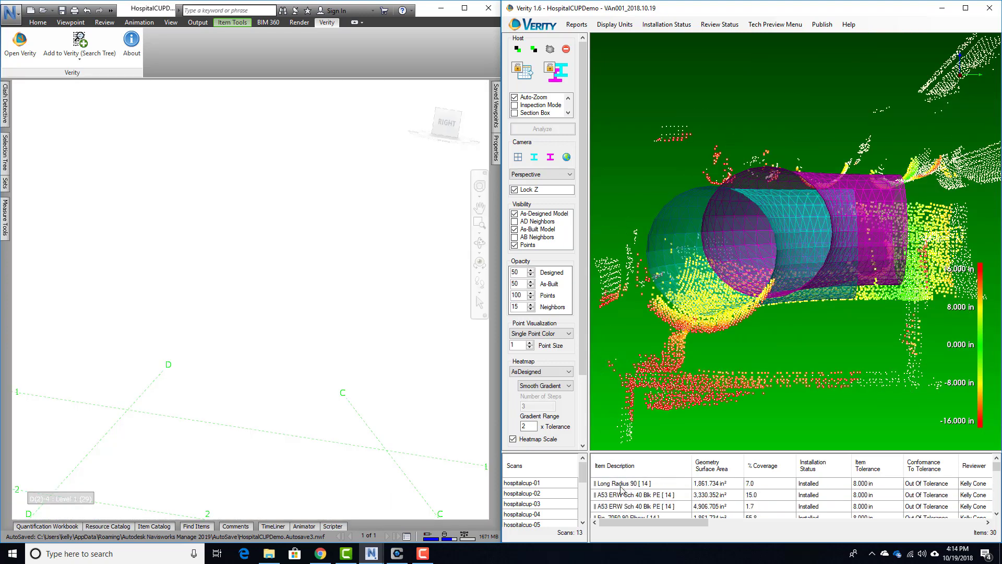
left_click(631, 485)
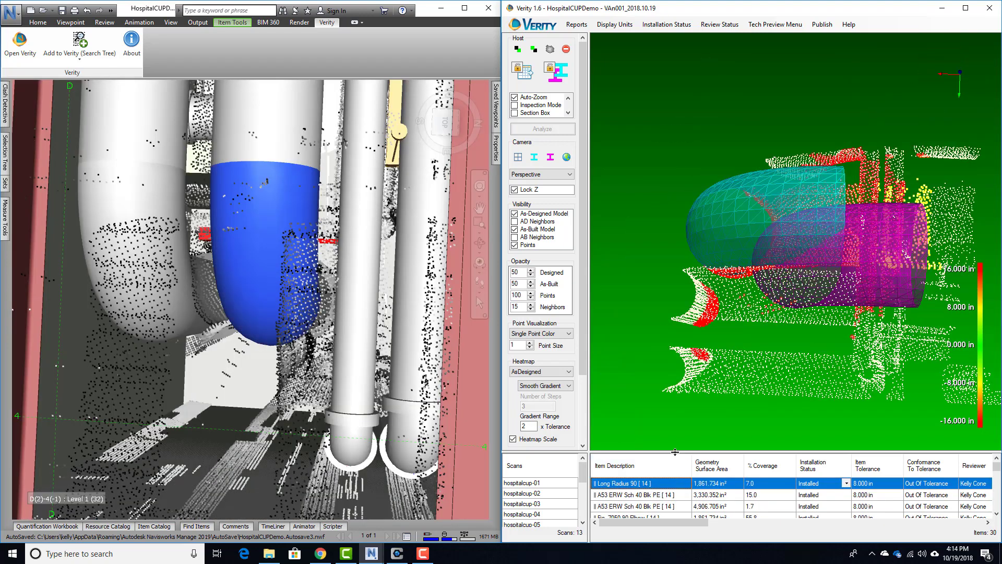
left_click_drag(666, 451, 667, 316)
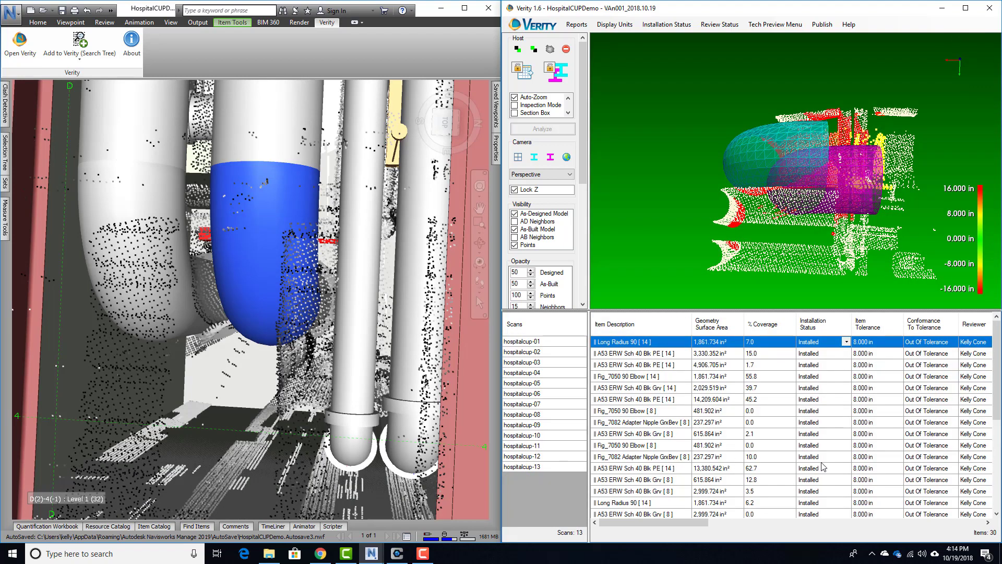
scroll(710, 467, "down", 1)
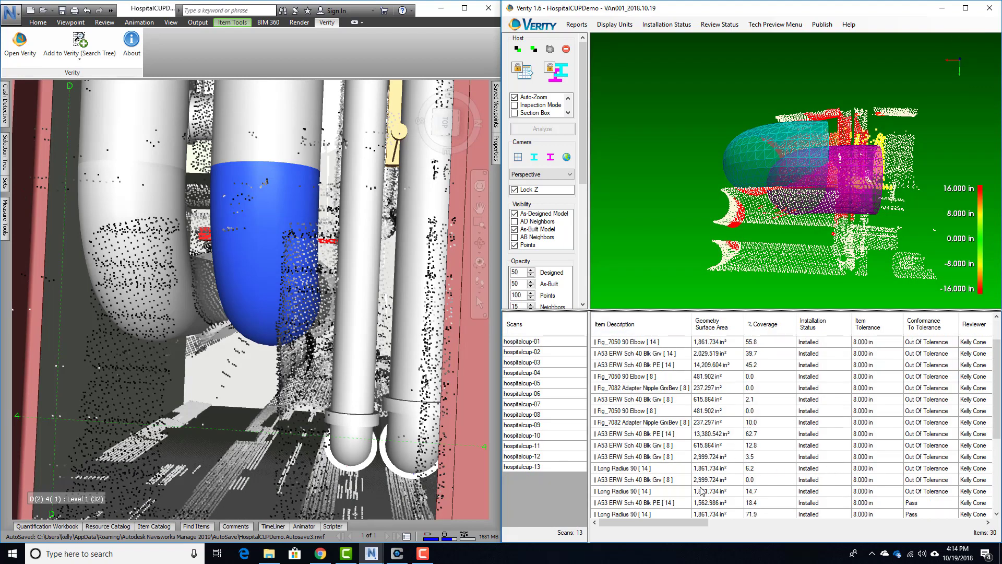
left_click(648, 495, "shift")
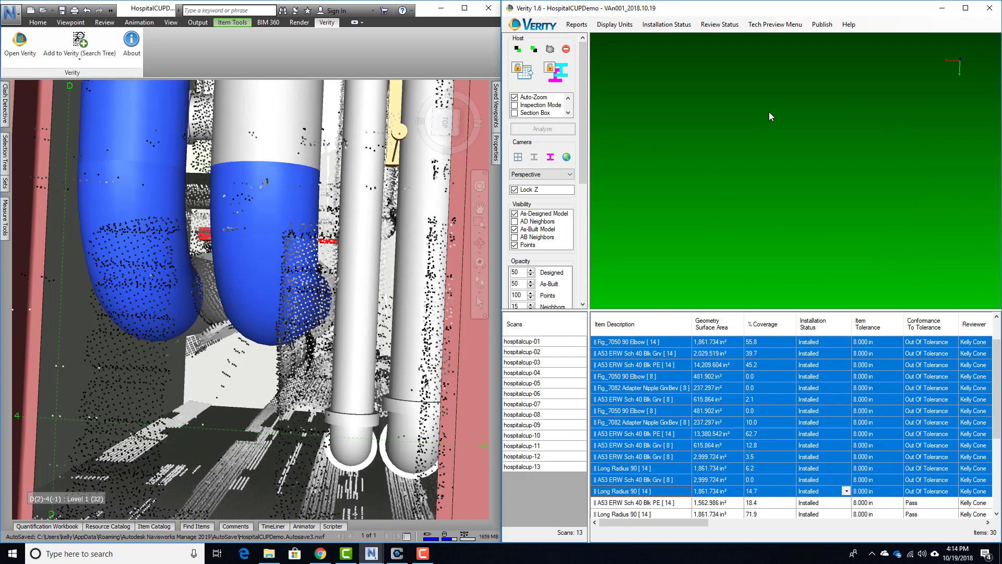
left_click(823, 26)
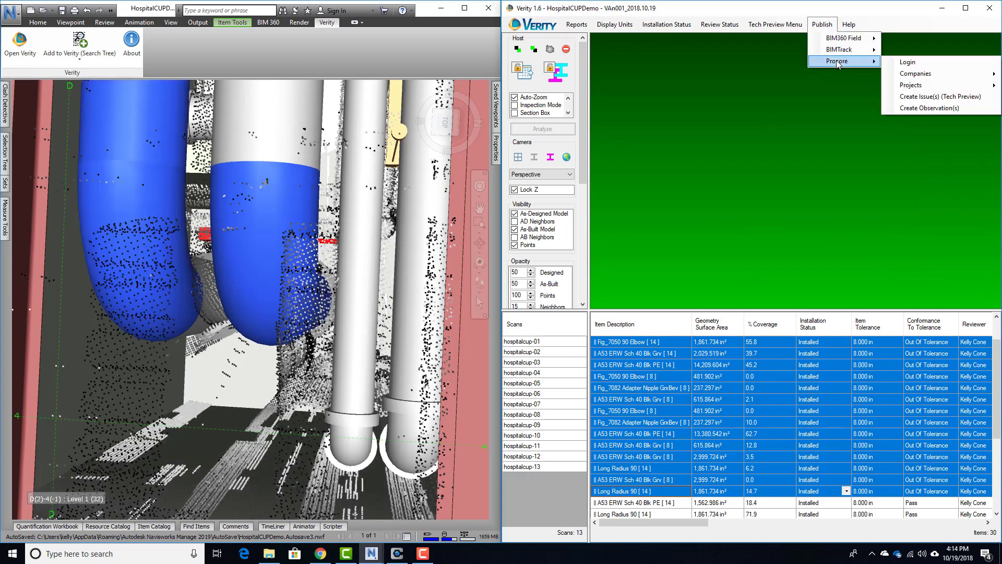
left_click(919, 108)
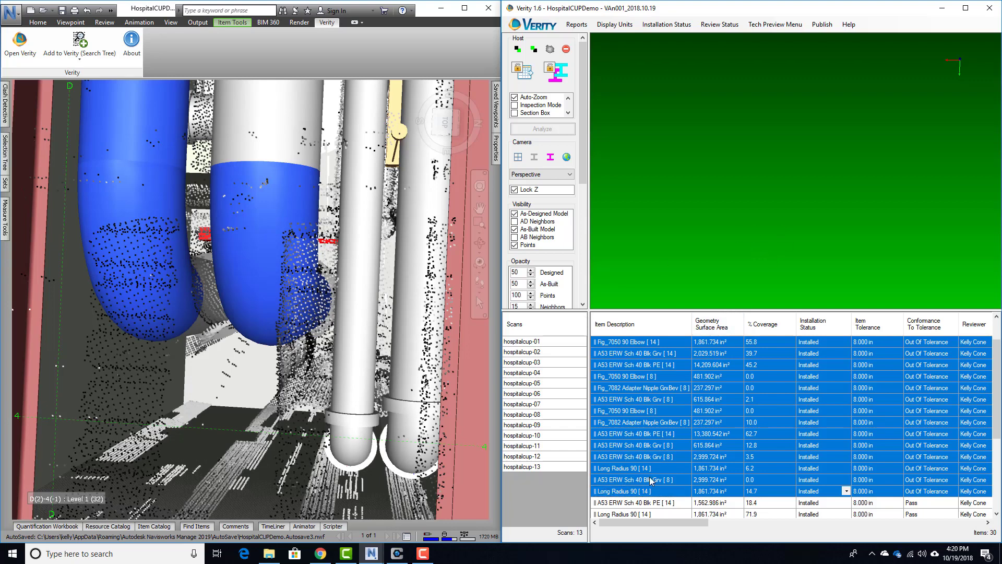
- Select the Pass items with total translations from 7.972 in down to 2.870 in and publish them to Procore as issues
left_click(647, 502)
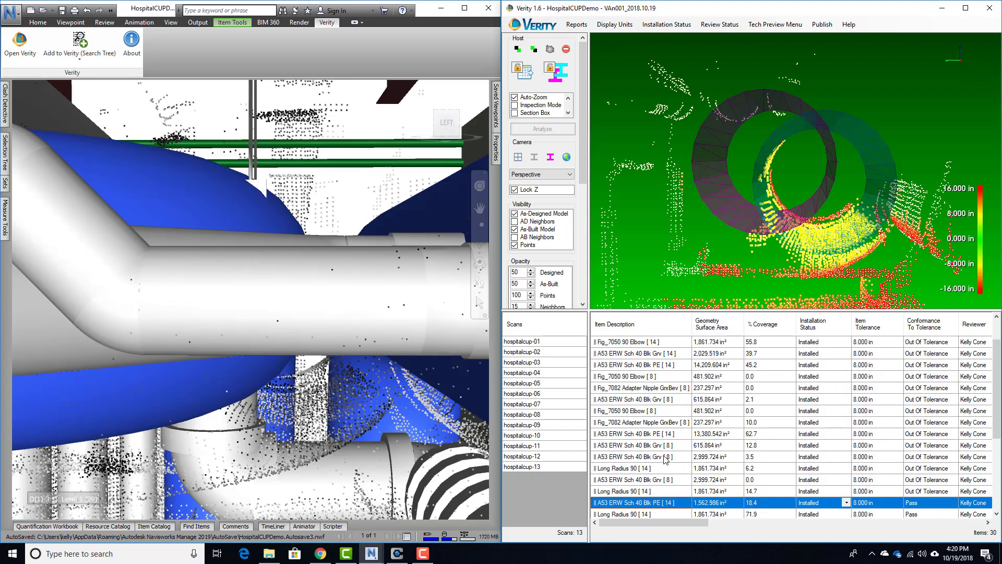
scroll(957, 404, "down", 2)
scroll(997, 404, "down", 2)
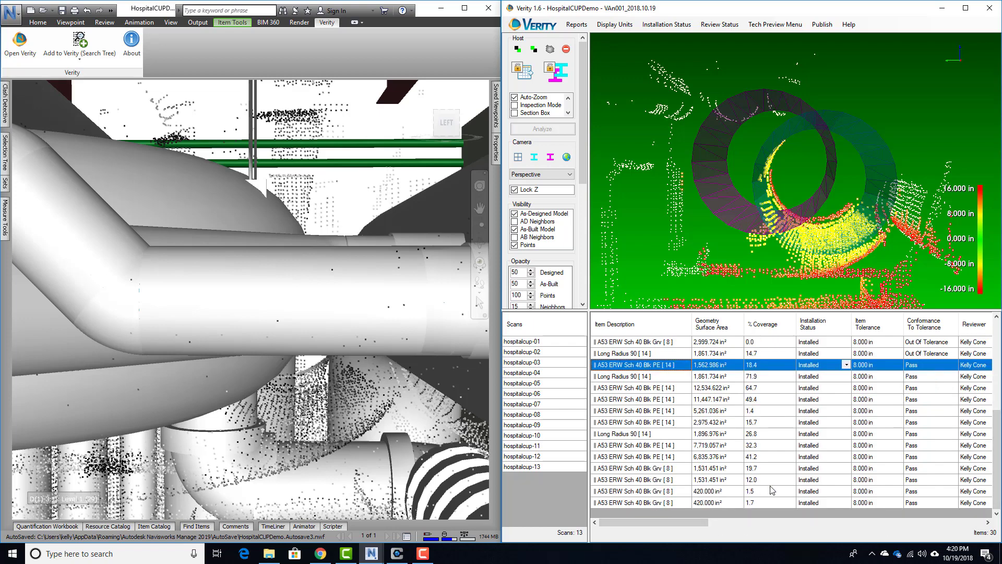
left_click_drag(704, 523, 783, 525)
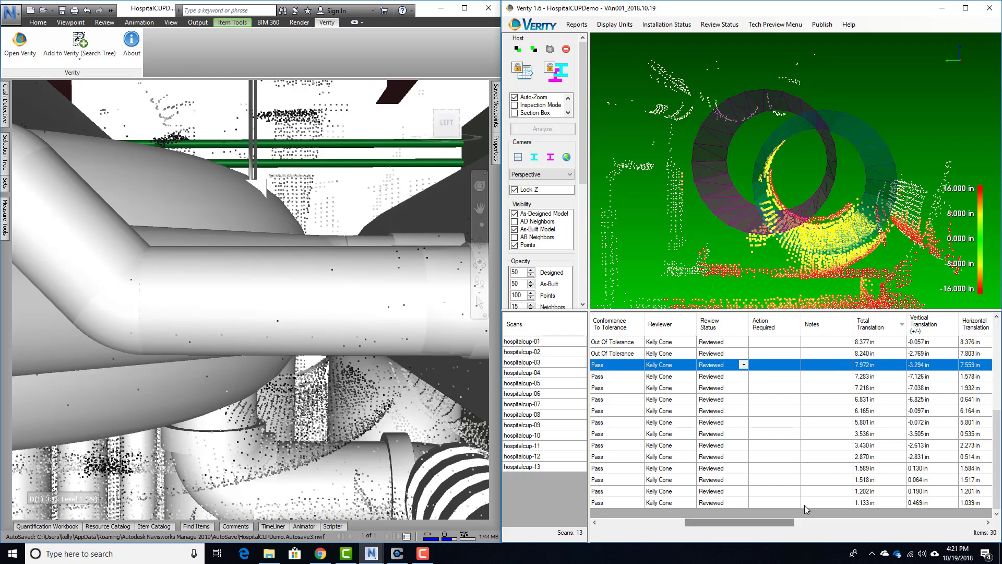
left_click(742, 457, "shift")
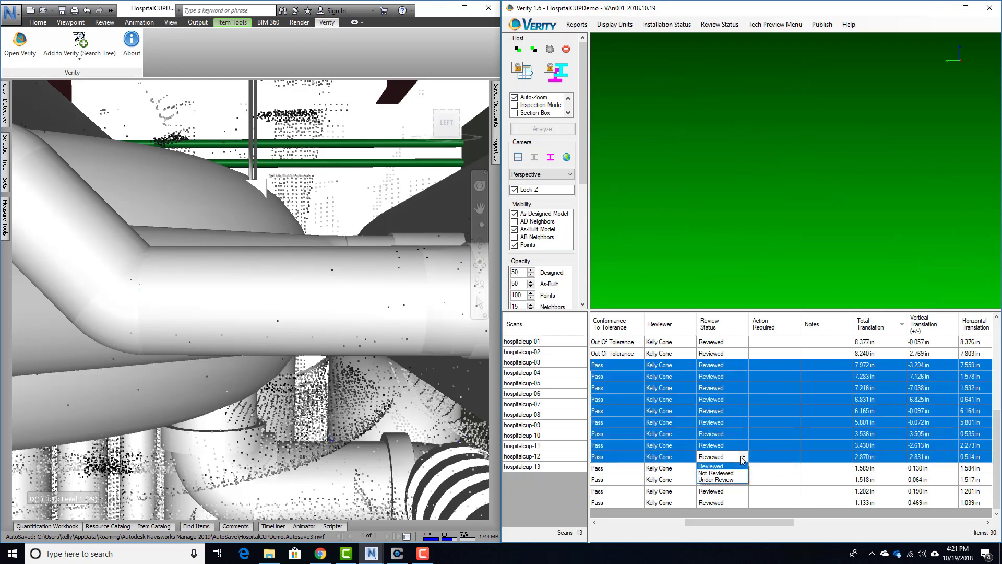
left_click_drag(783, 520, 678, 515)
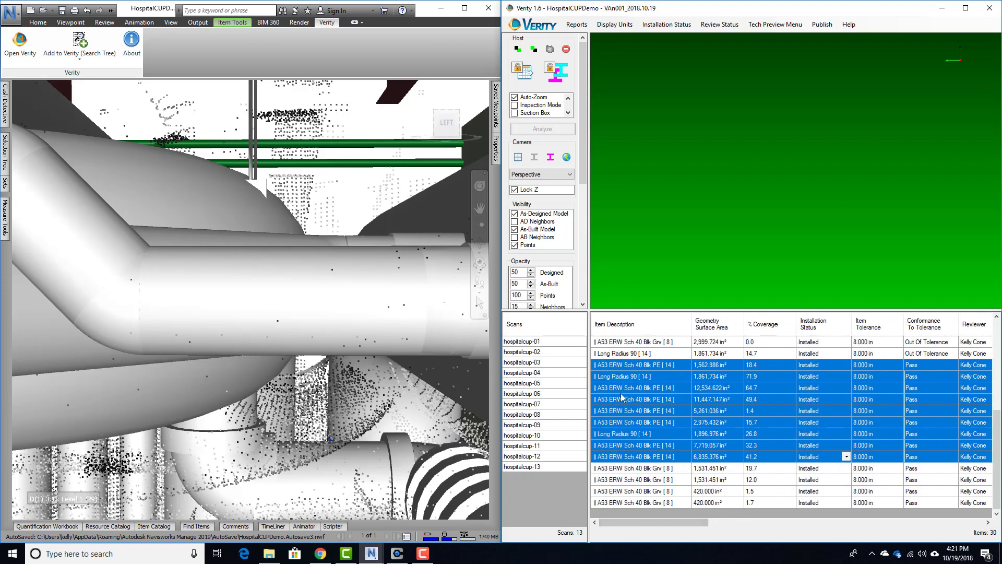
left_click(822, 25)
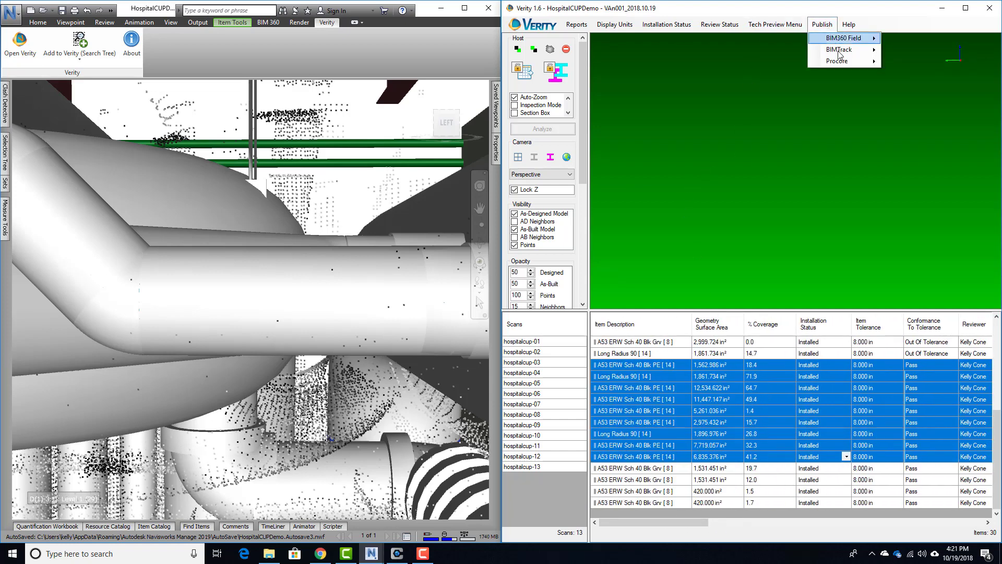
mouse_move(842, 63)
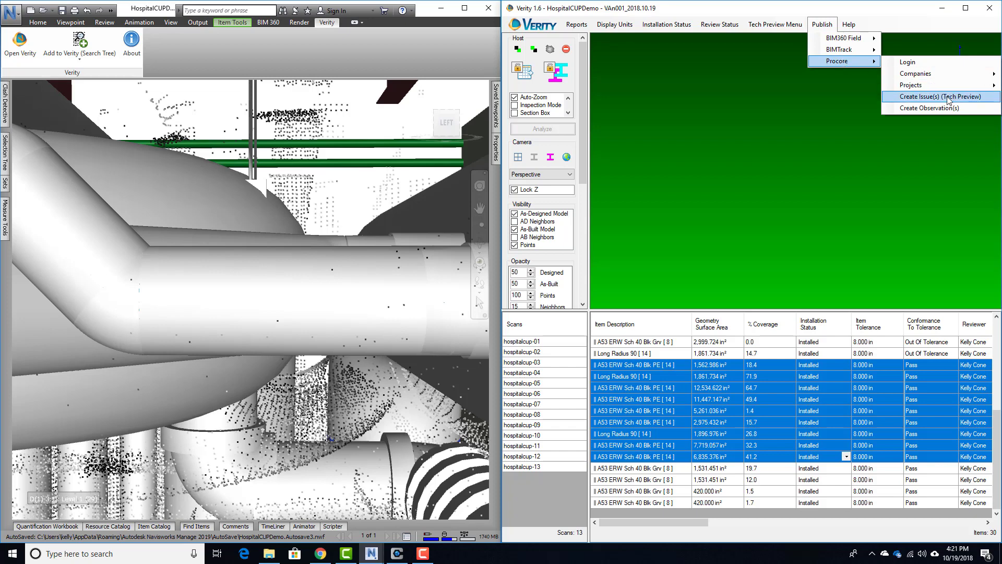
left_click(933, 97)
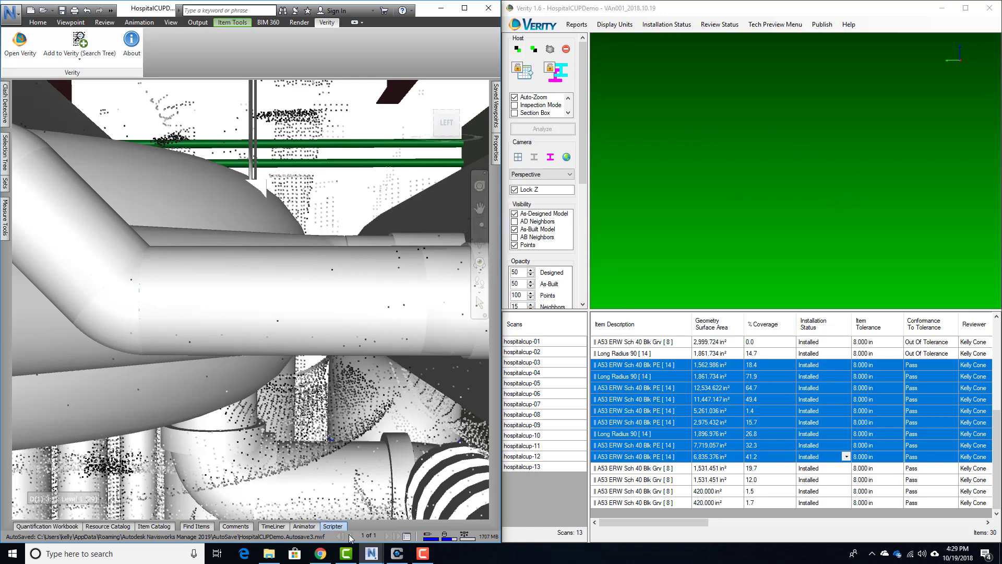
- Switch to Procore in Chrome and open the sandbox project's Observations list
left_click(321, 553)
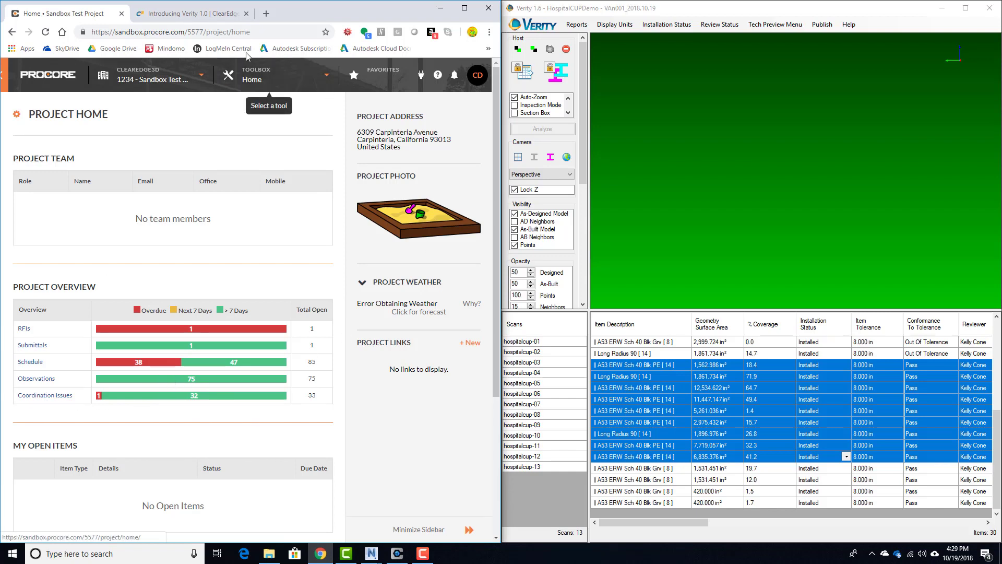
left_click(325, 74)
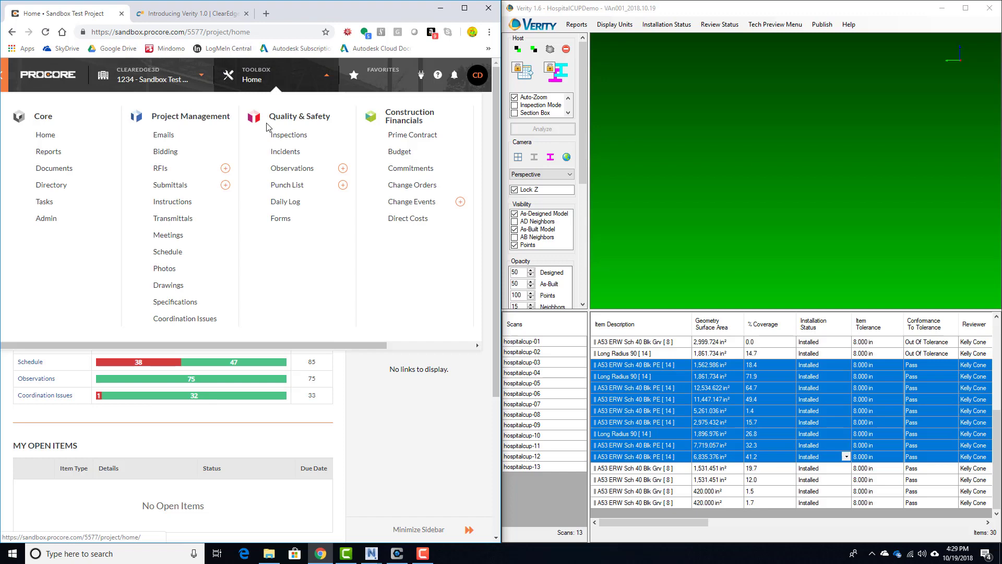
left_click(302, 171)
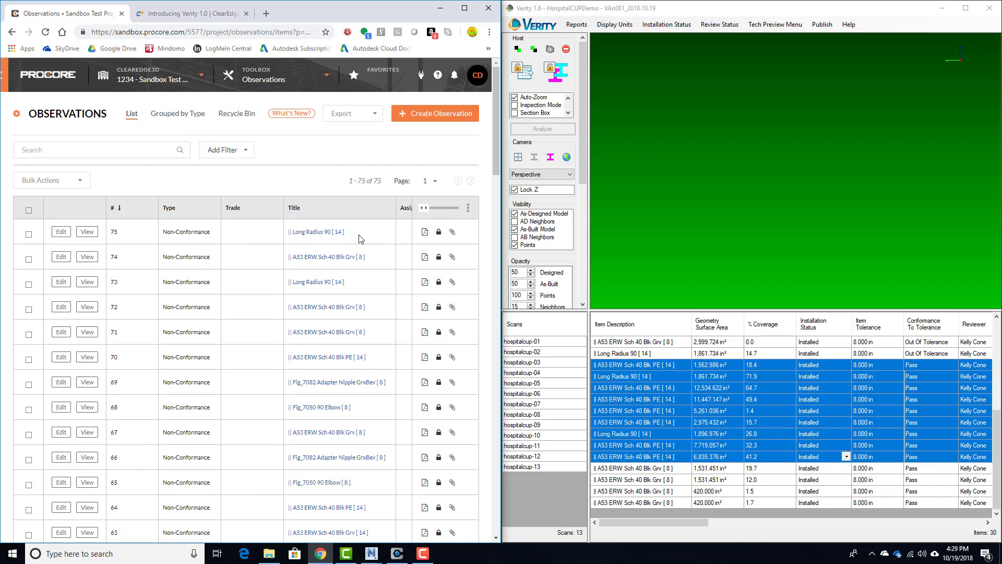
- Open observation 75, Long Radius 90 [ 14 ], and review its general information, description and attachments
left_click(323, 232)
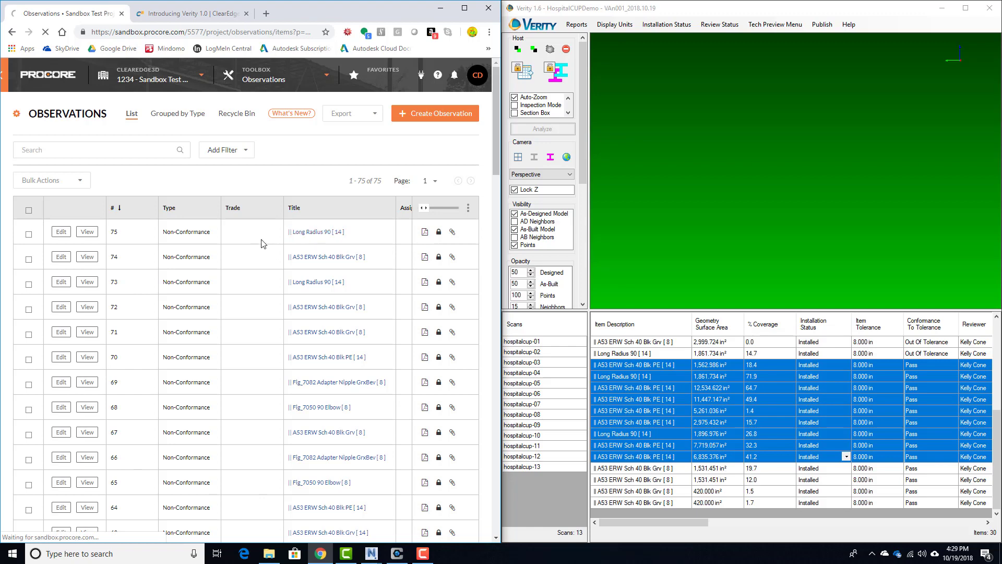
scroll(135, 267, "down", 3)
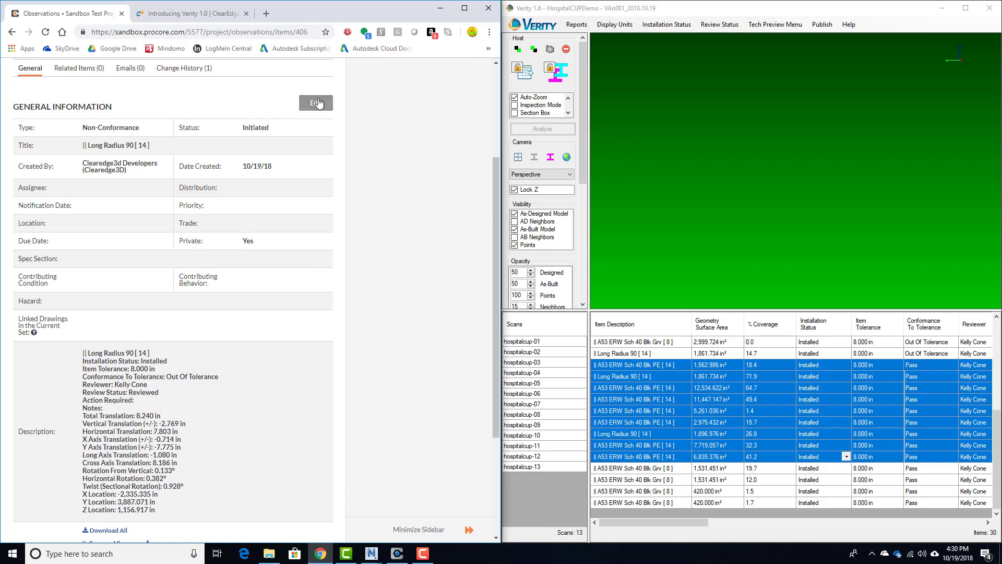
scroll(383, 393, "down", 3)
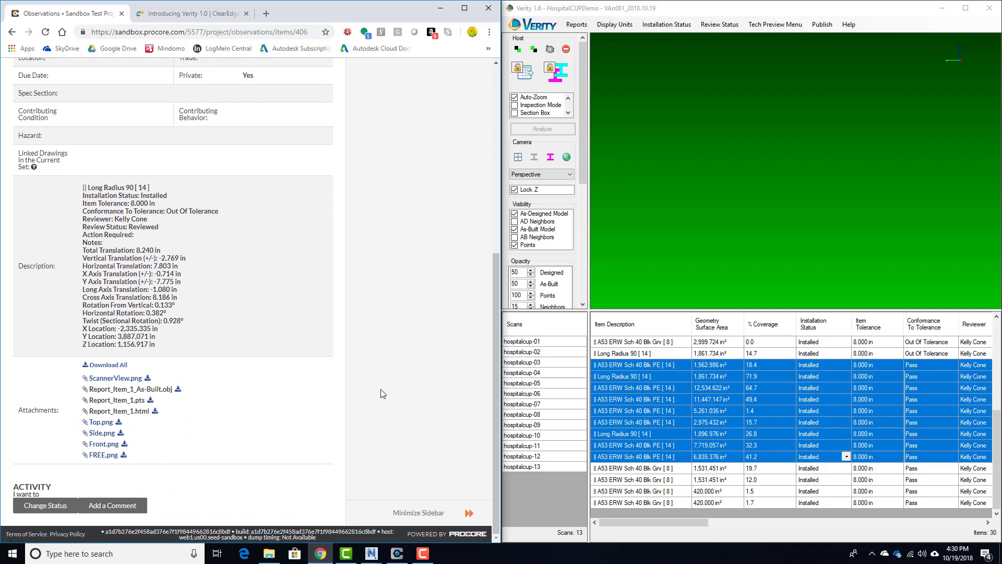
scroll(381, 393, "up", 6)
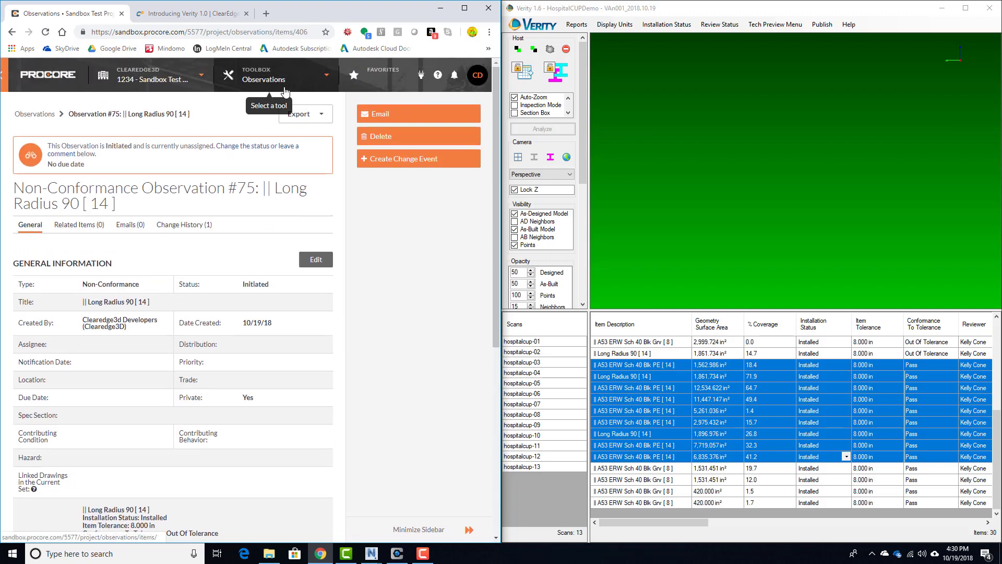
- Open the project's Coordination Issues and look through the list of published issues
left_click(273, 81)
left_click(178, 316)
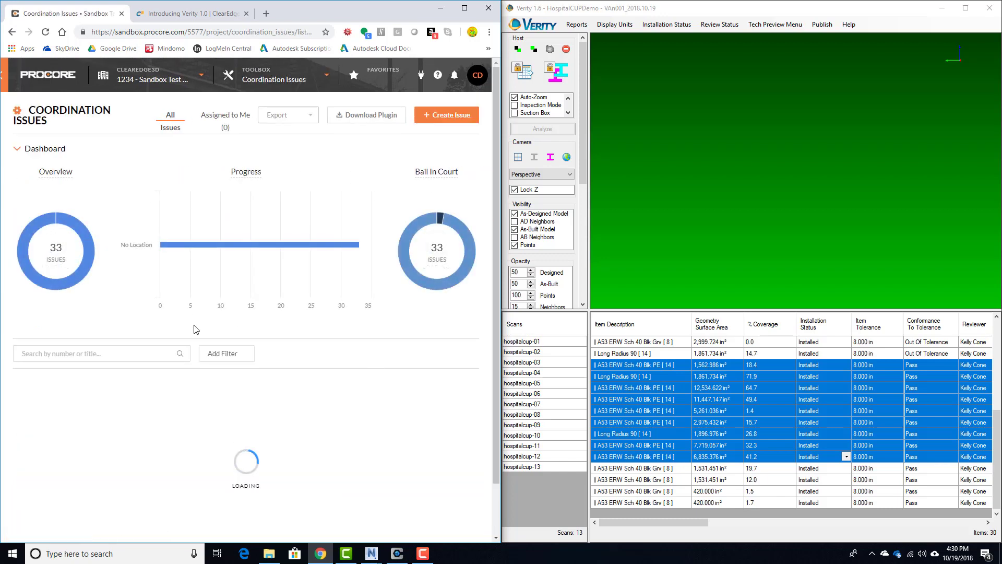
scroll(164, 410, "down", 3)
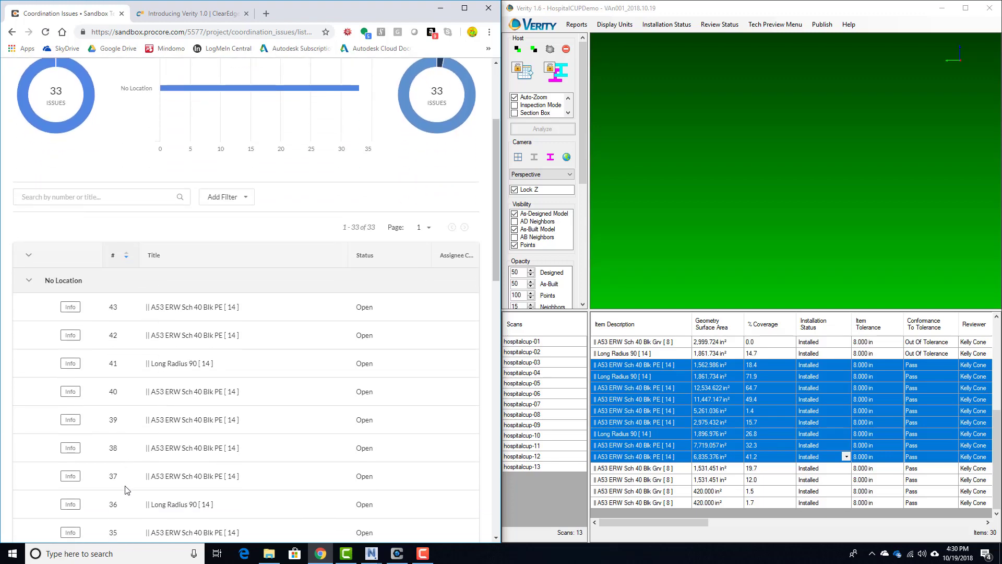
scroll(251, 478, "up", 3)
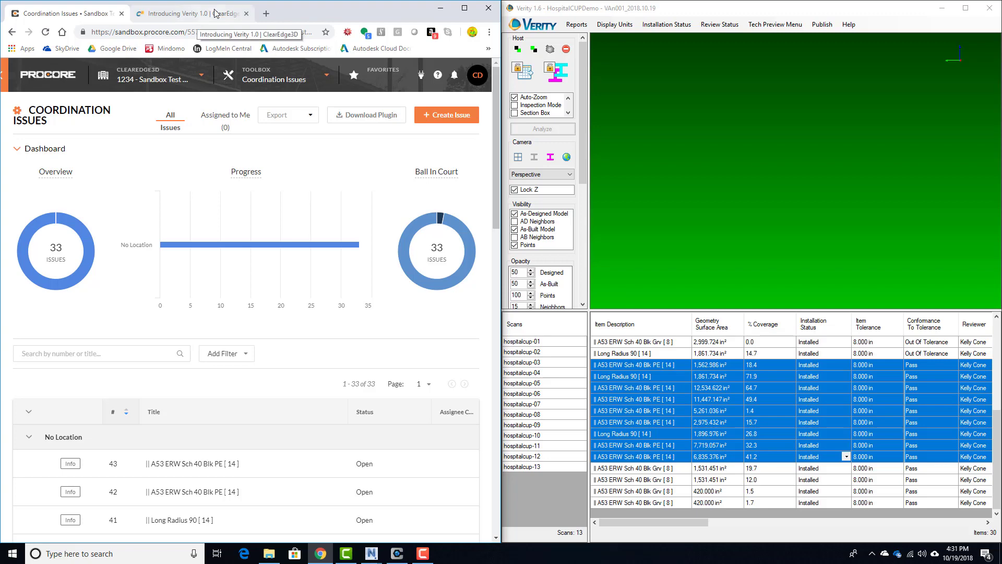
- Switch to the ClearEdge3D website and open the Verity Training Material page
left_click(194, 20)
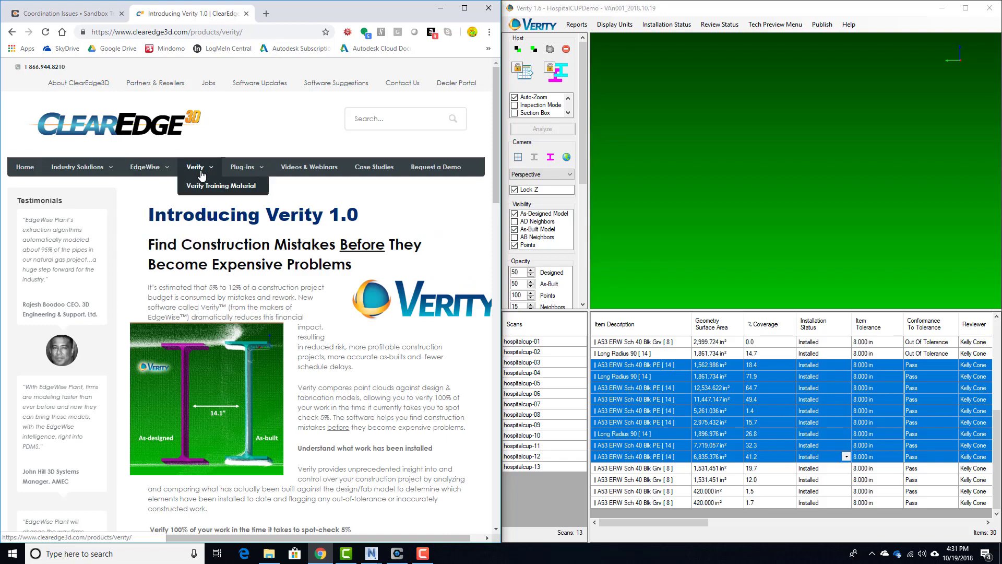
scroll(284, 258, "down", 3)
scroll(284, 258, "up", 3)
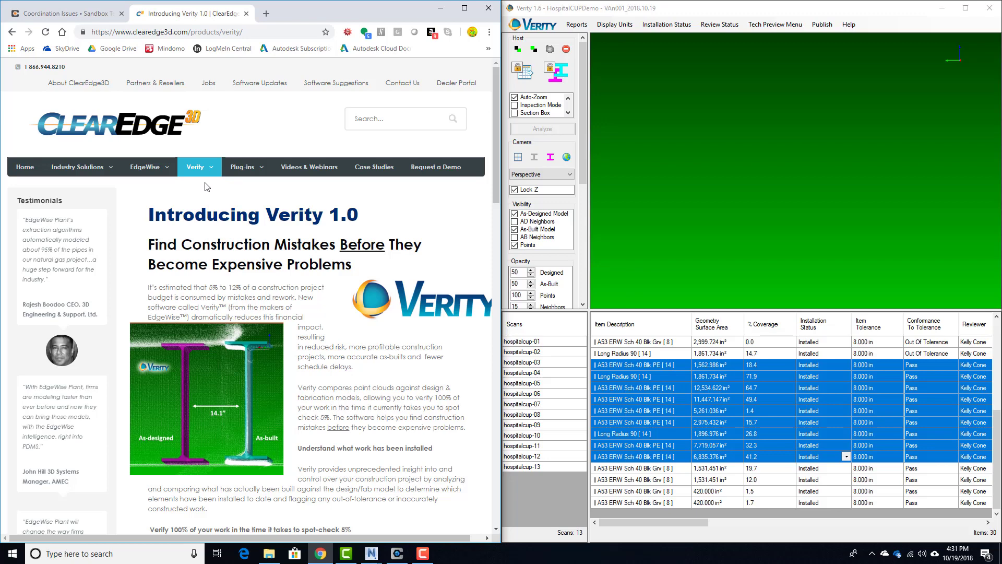
mouse_move(206, 188)
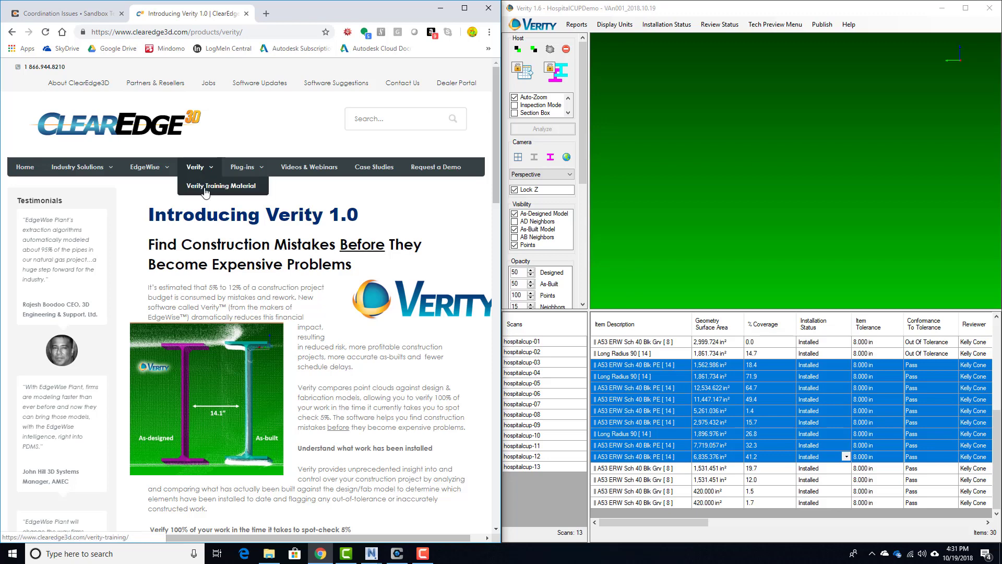
left_click(205, 191)
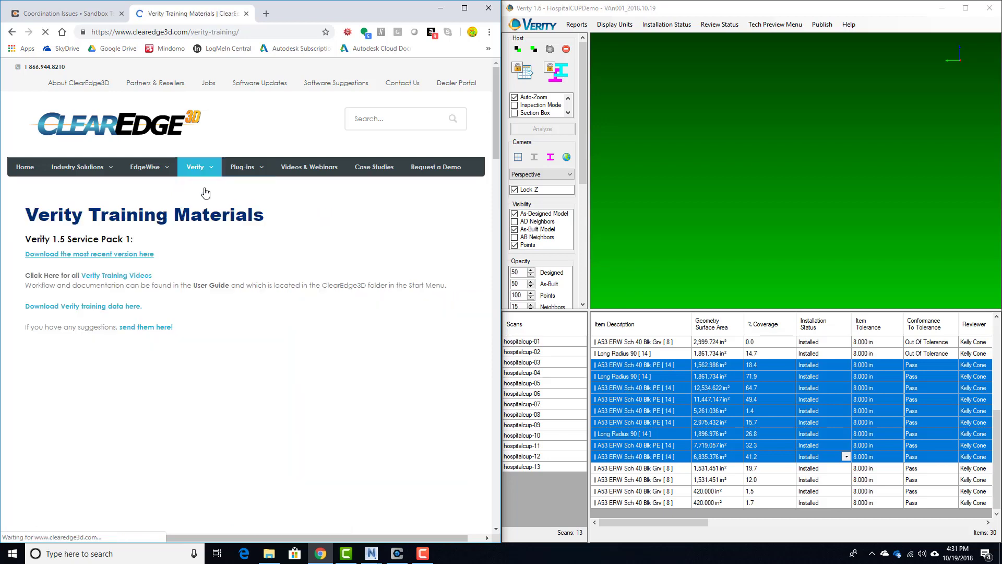